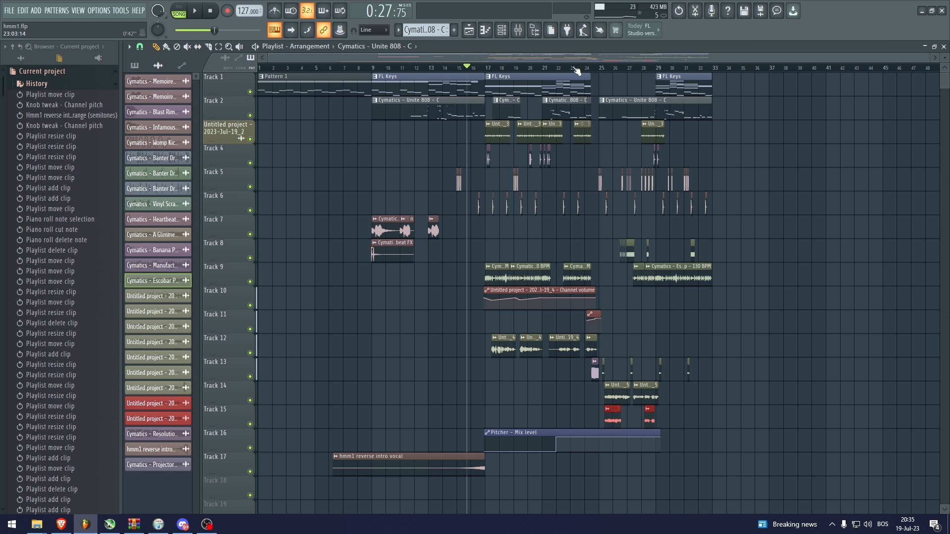
- Play back the arrangement from around bar 23 and again from around bar 21, then stop playback
click(574, 68)
key(space)
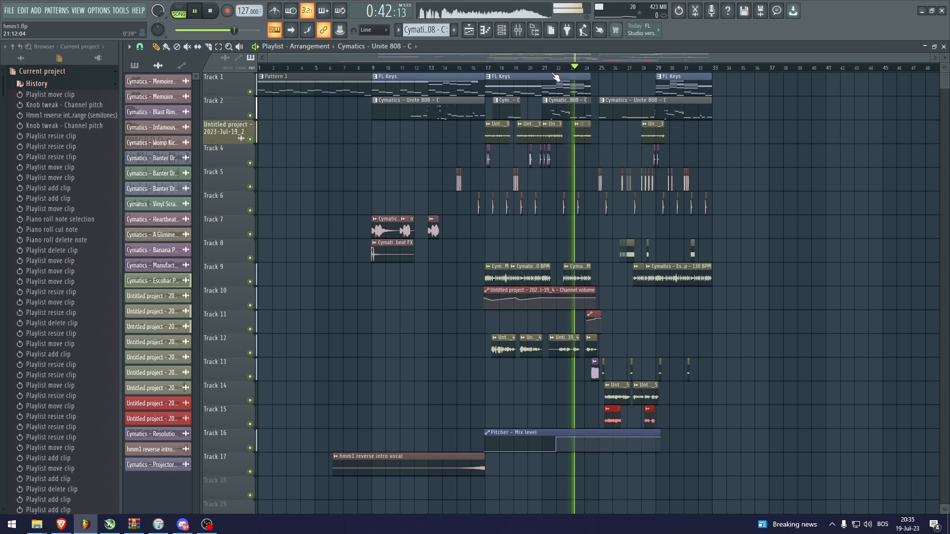
click(540, 68)
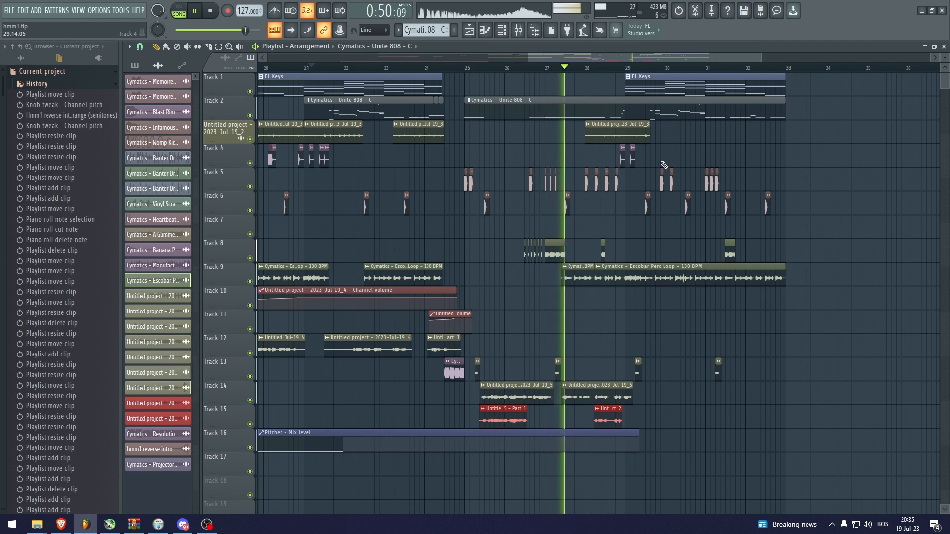
key(space)
scroll(778, 156, down, 3)
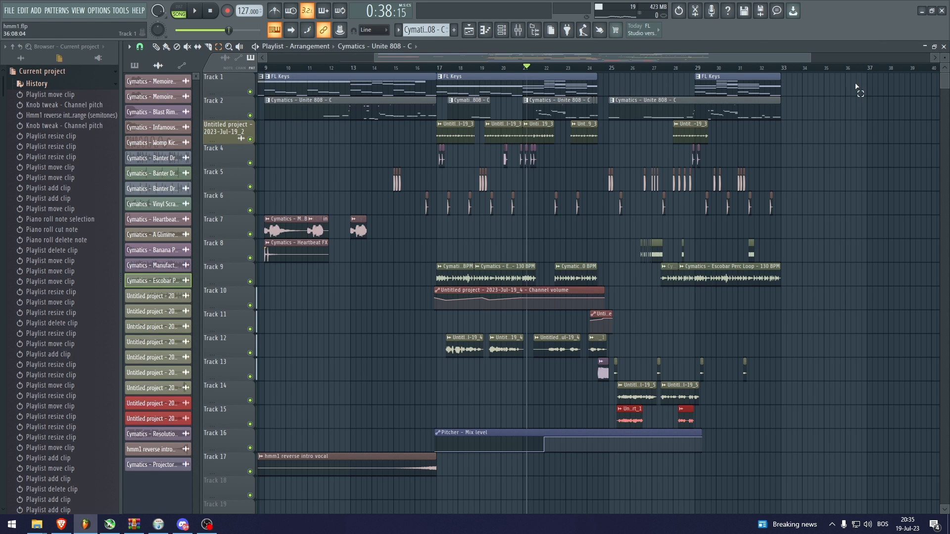
- Select all playlist clips and shift them down three tracks, freeing the first three tracks, and clear the selection
drag(856, 85, 3, 511)
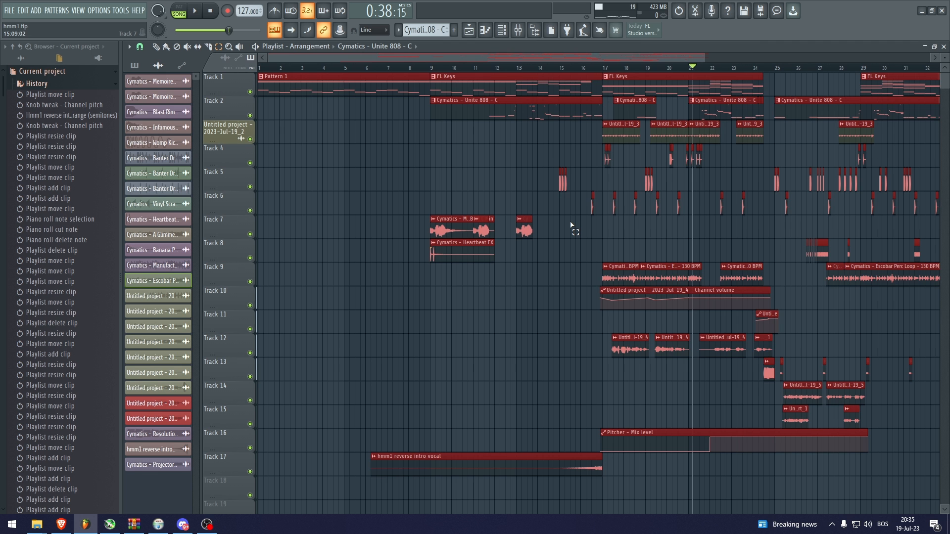
key(shift+Down)
key(shift+Down)
key(shift+Down)
scroll(508, 193, up, 1)
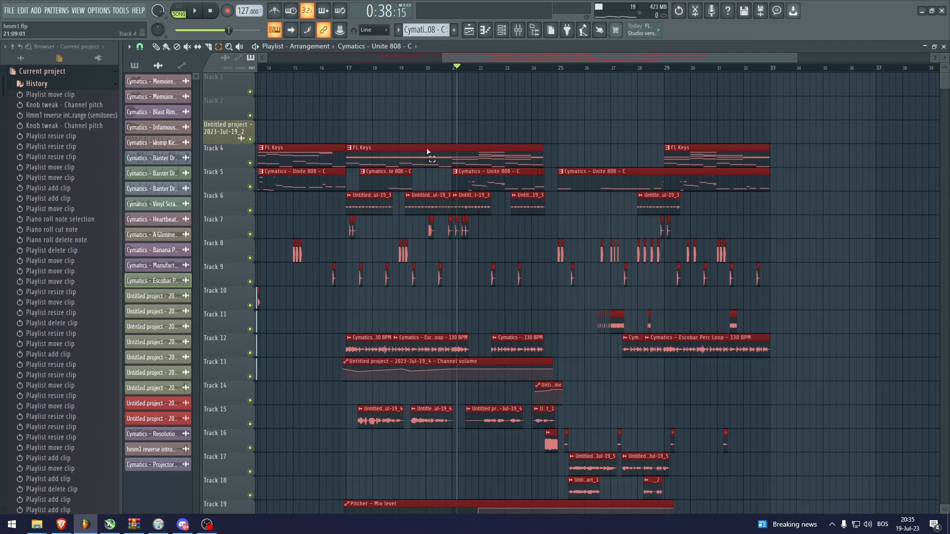
scroll(533, 129, up, 2)
scroll(534, 129, down, 3)
click(575, 125)
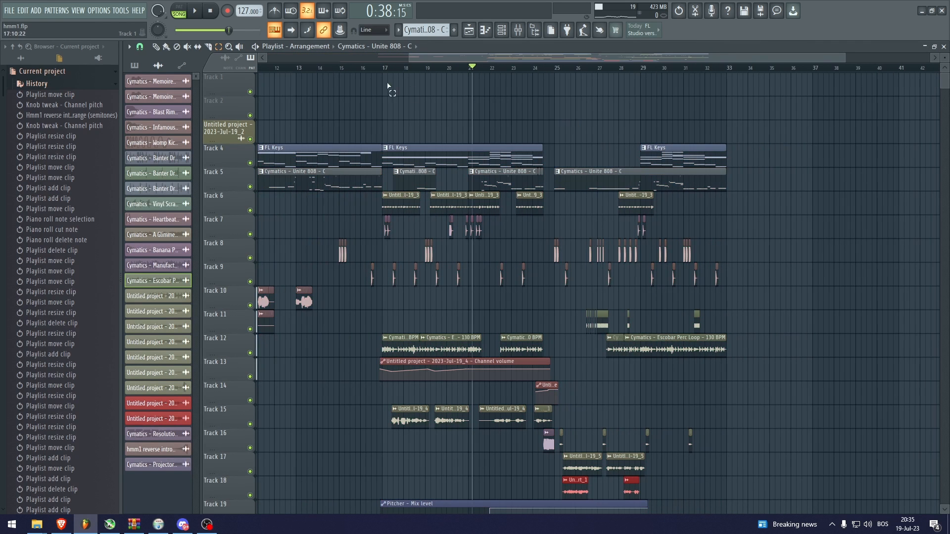
drag(361, 81, 755, 138)
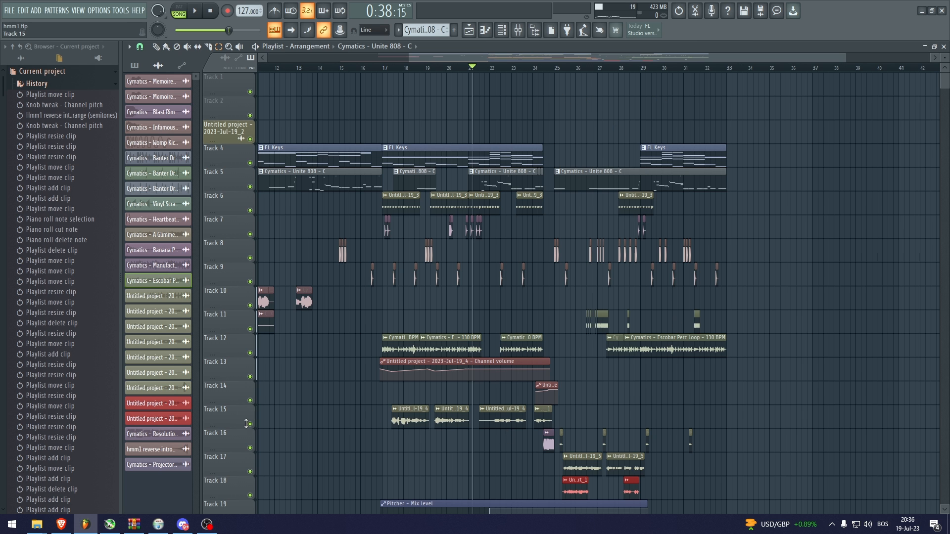
- Mute playlist tracks 15, 17 and 18, leaving track 16 audible
click(250, 424)
click(250, 448)
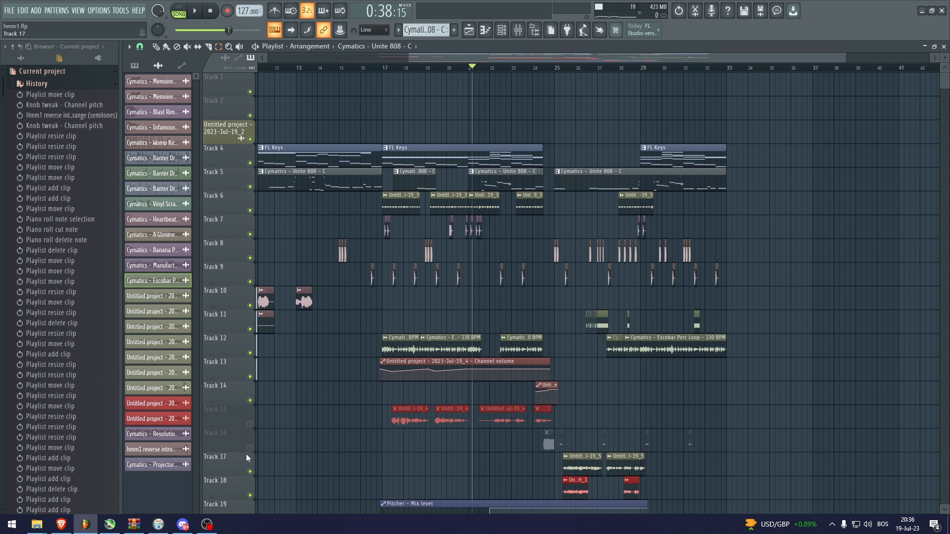
click(250, 448)
click(250, 471)
click(249, 496)
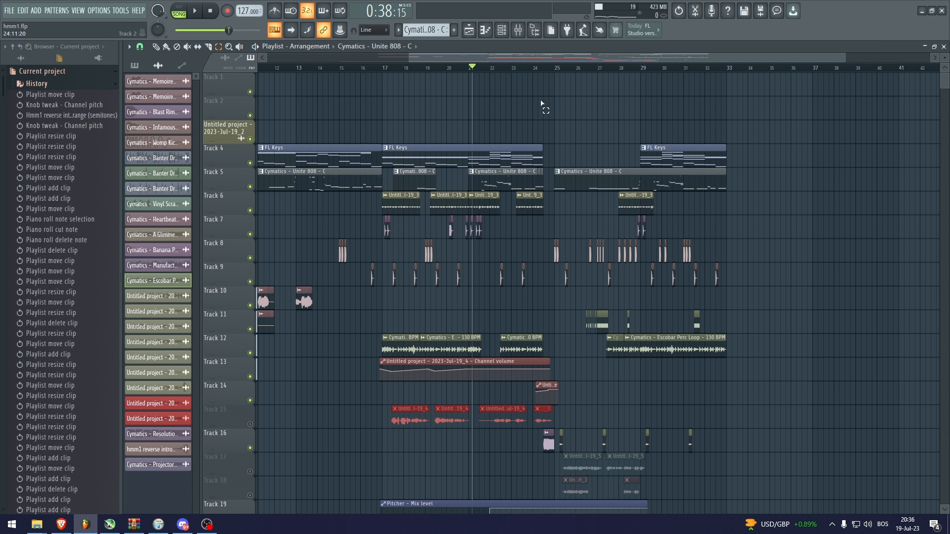
- Select the playlist time range spanning bars 24 and 25, from 24:01:00 to 25:16:00
scroll(542, 104, up, 3)
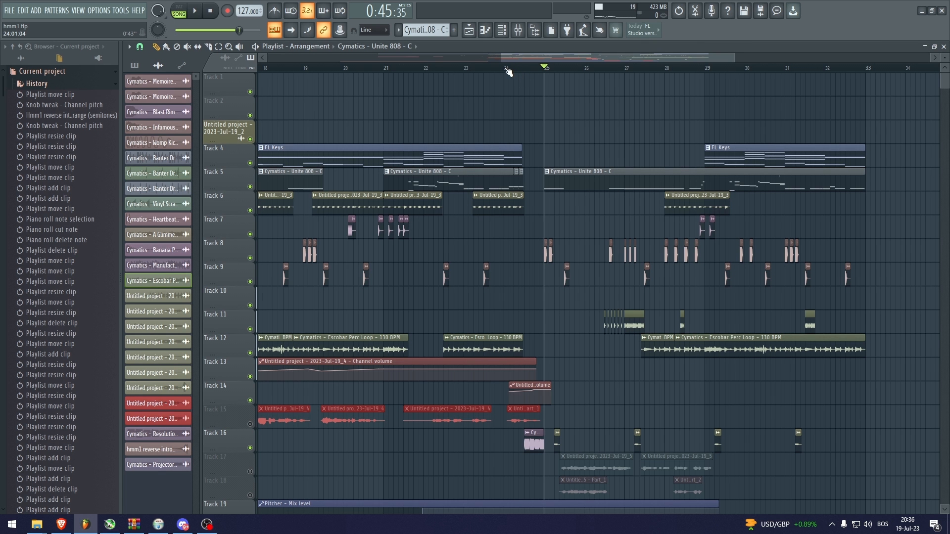
drag(504, 68, 584, 63)
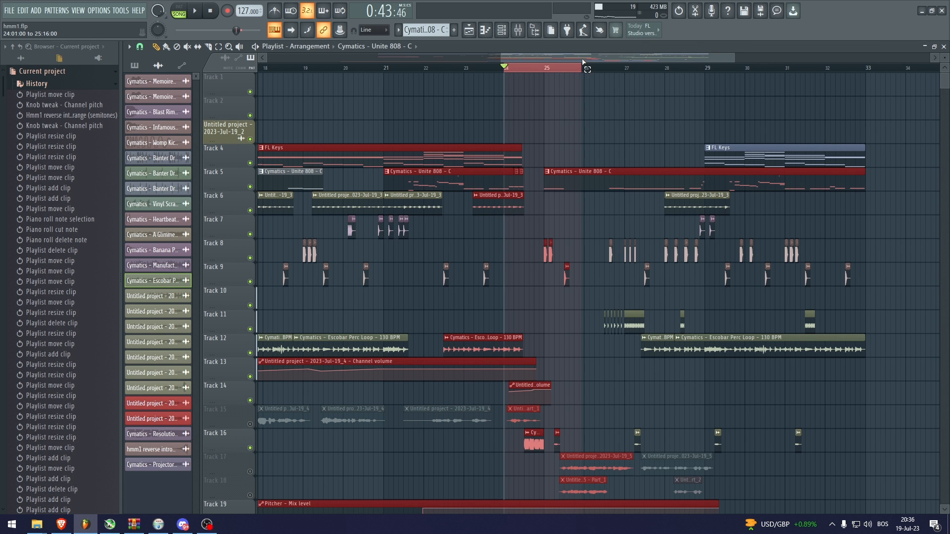
scroll(558, 95, up, 3)
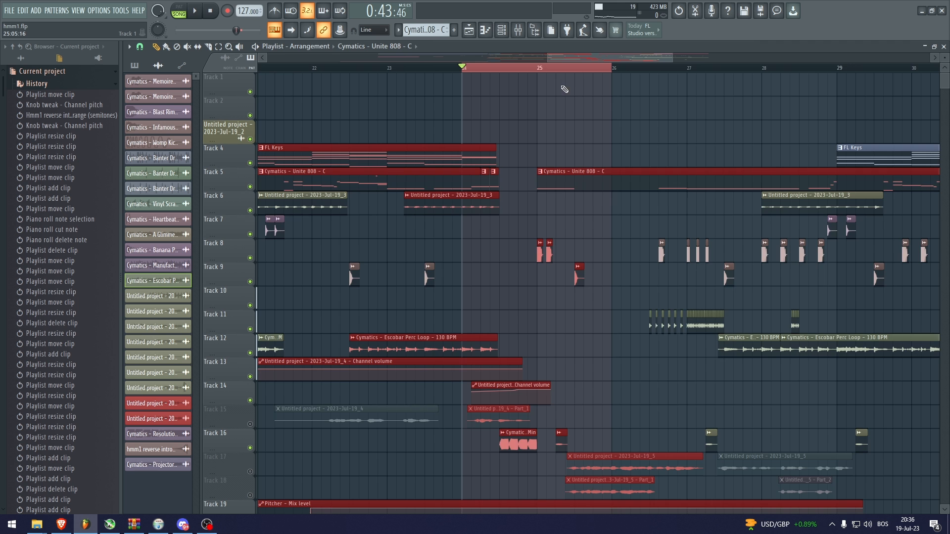
scroll(564, 89, down, 3)
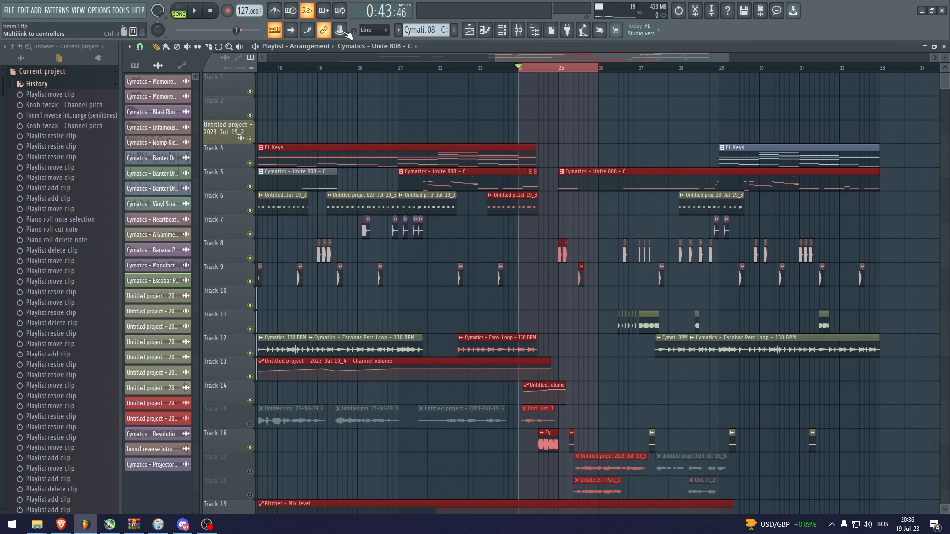
- Enable Multilink to controllers and copy the current project tempo value
click(345, 34)
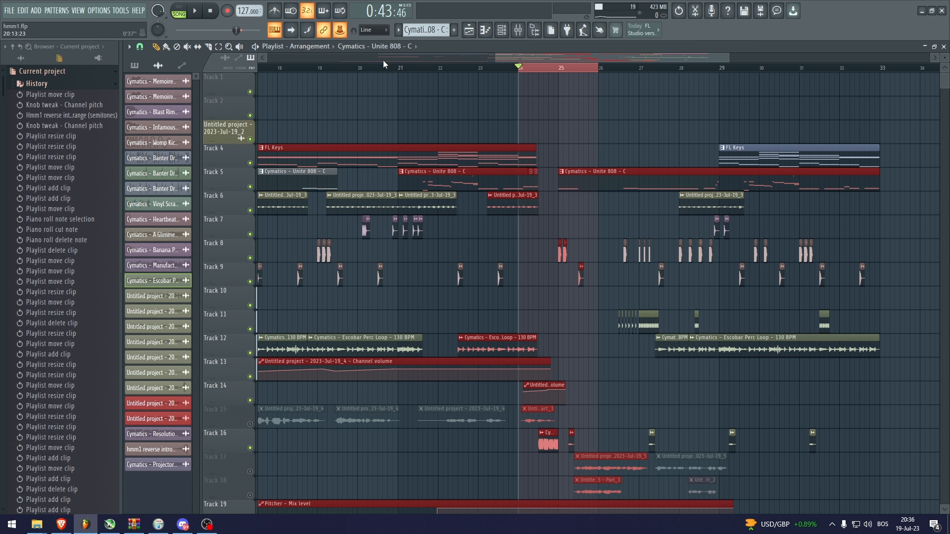
right_click(250, 13)
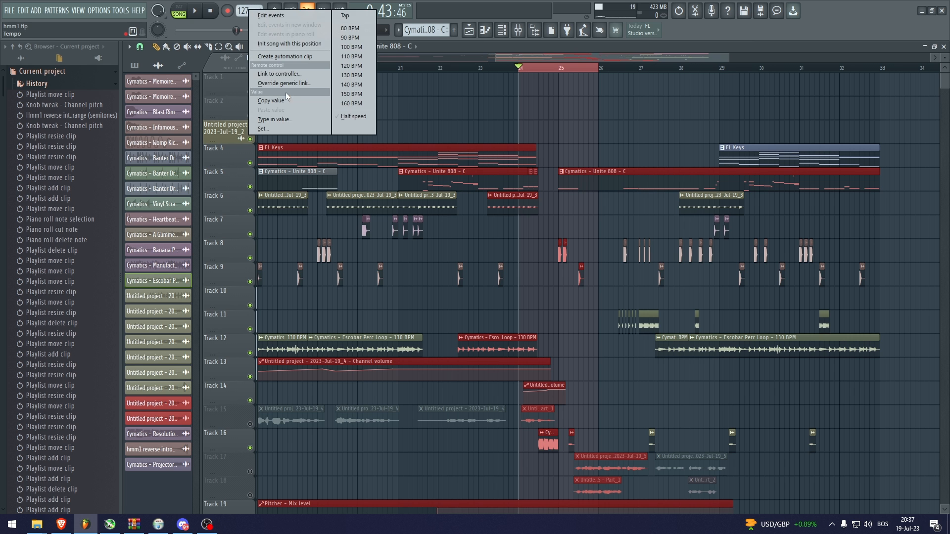
click(286, 97)
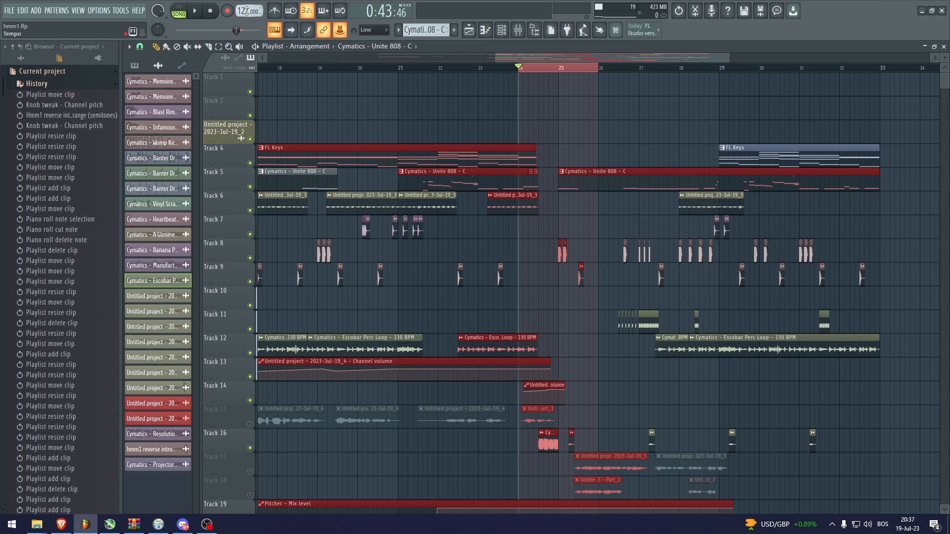
- Set the project tempo to 120 BPM and create a Tempo automation clip from the multilinked parameter
drag(247, 11, 246, 29)
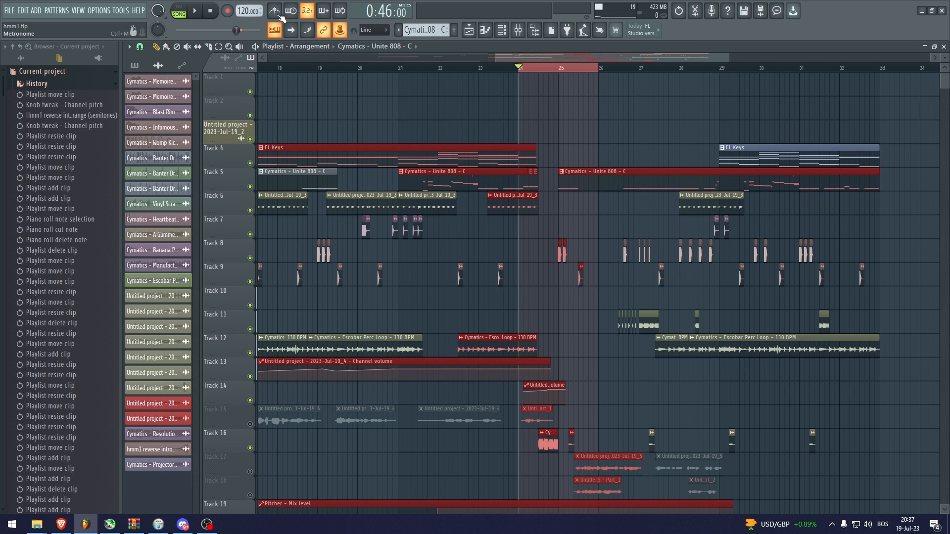
right_click(341, 30)
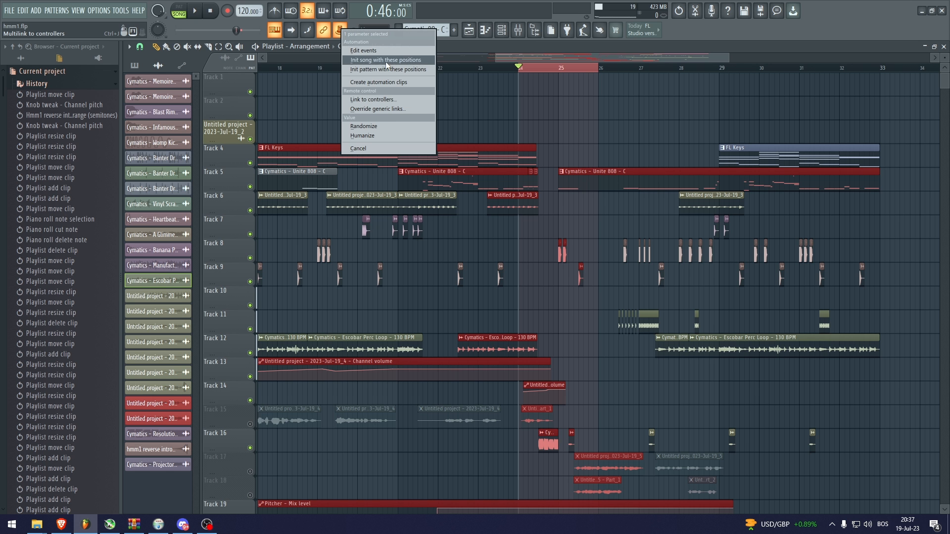
right_click(337, 28)
click(358, 82)
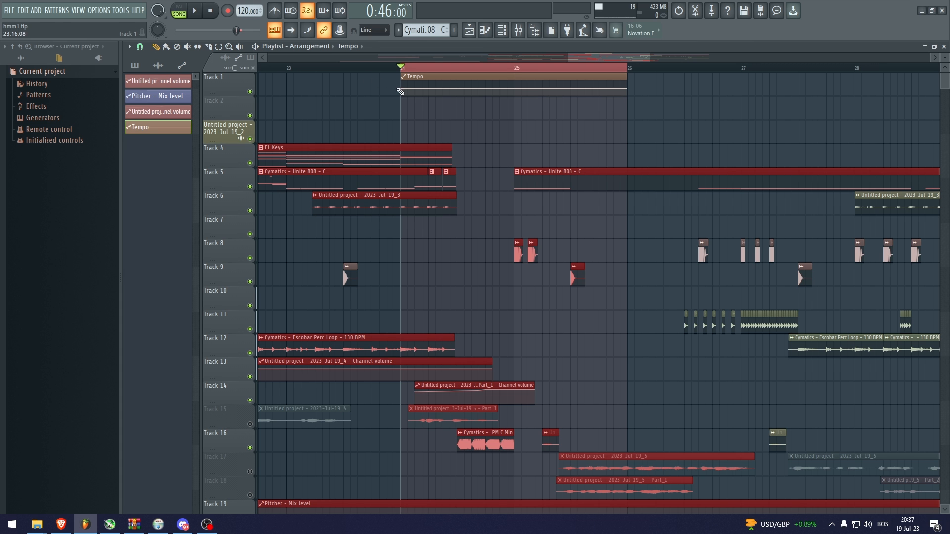
- Paste the copied tempo value into the first point of the Tempo automation clip and copy that point's value
right_click(400, 91)
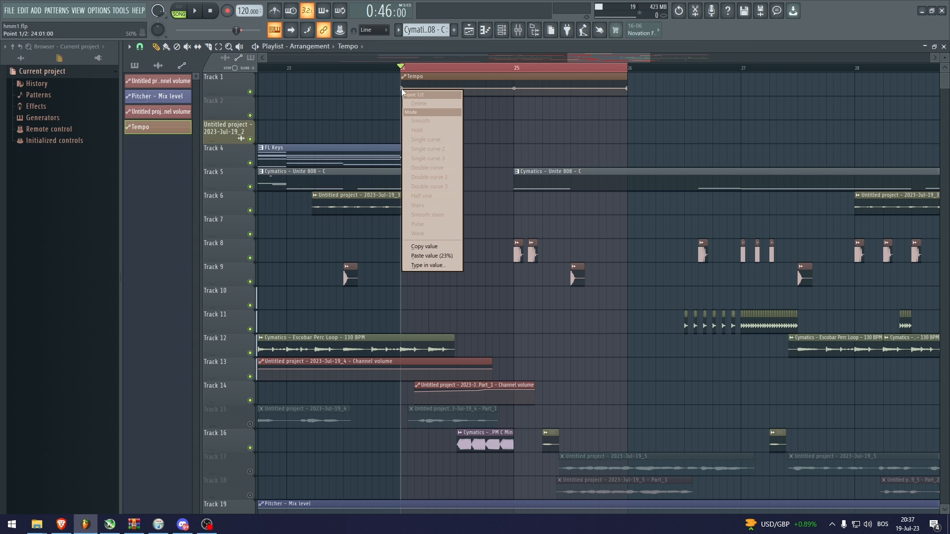
click(429, 257)
scroll(561, 125, up, 3)
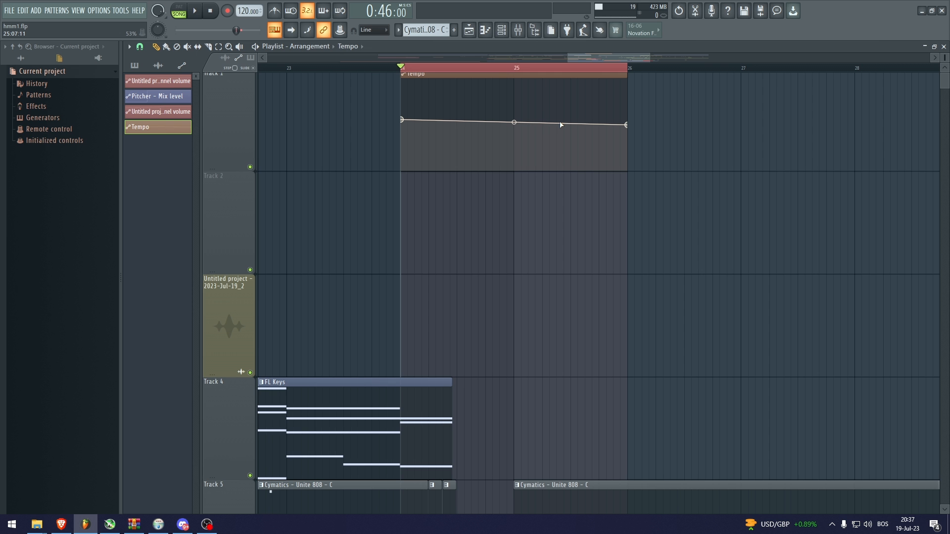
scroll(561, 125, up, 3)
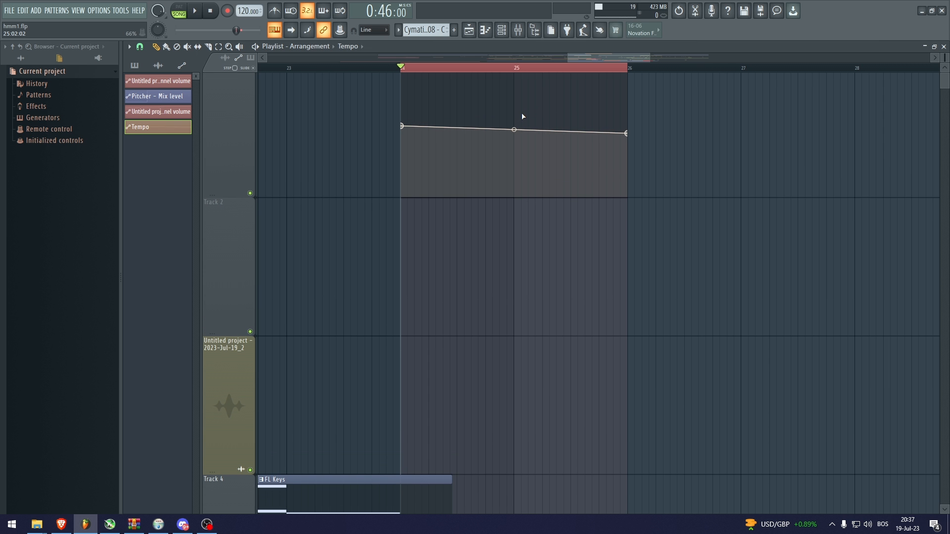
scroll(510, 123, up, 5)
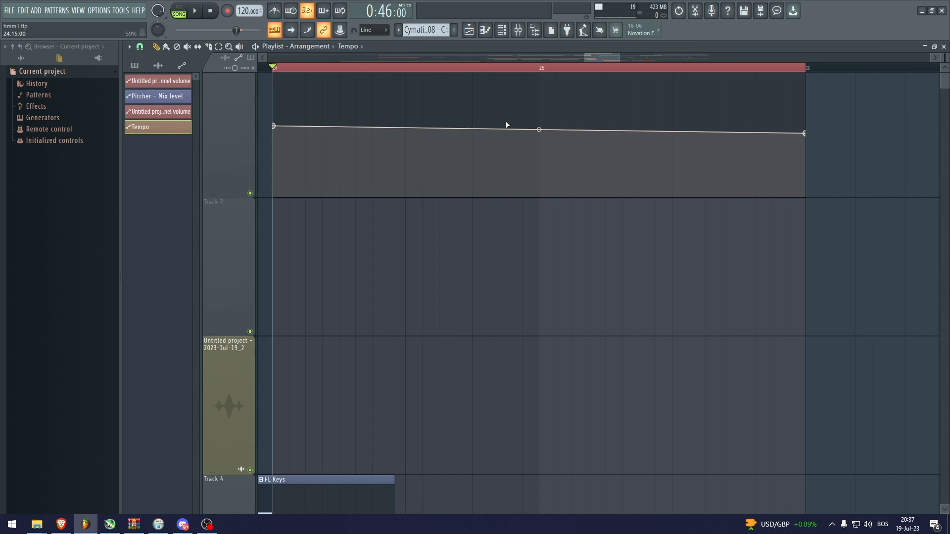
scroll(488, 120, up, 1)
scroll(498, 119, down, 1)
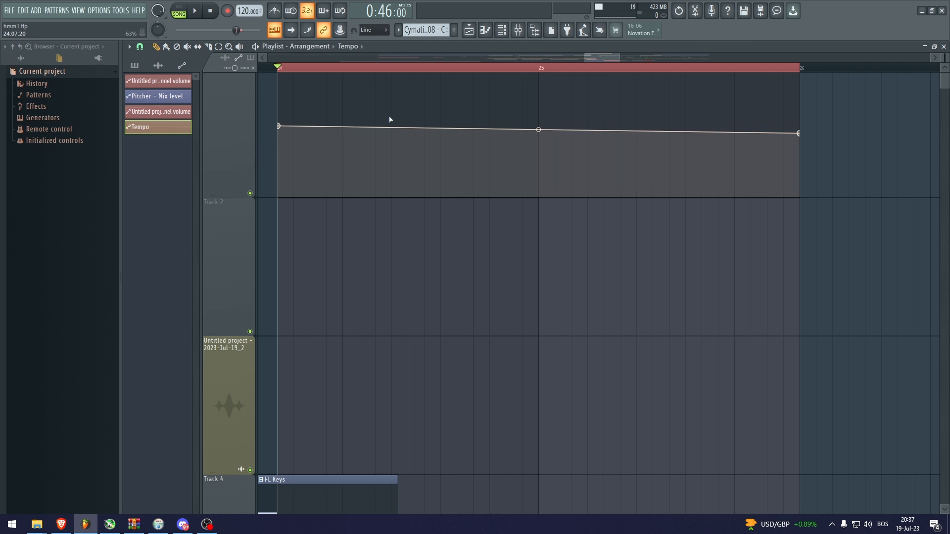
right_click(279, 126)
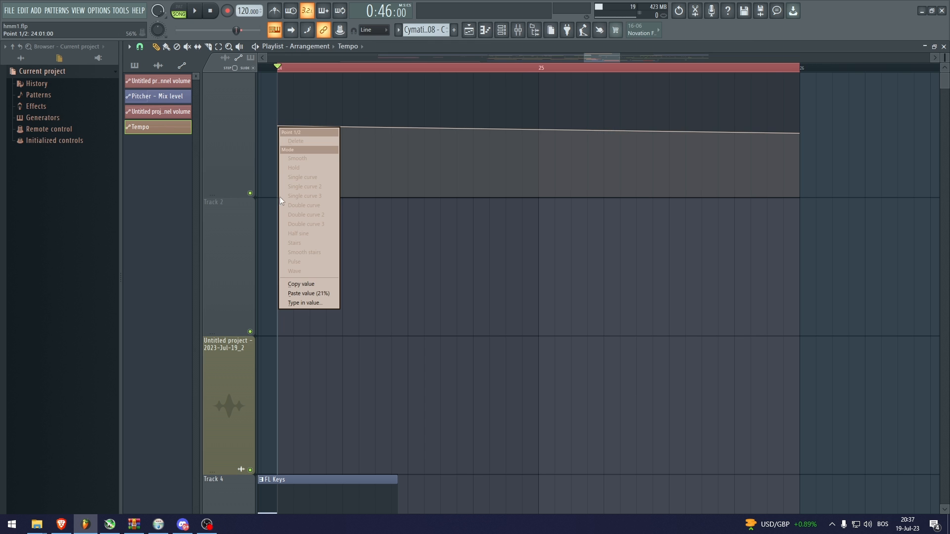
click(301, 284)
- Add an automation point at the start of bar 25 in the Tempo clip and paste the copied value into it
right_click(522, 128)
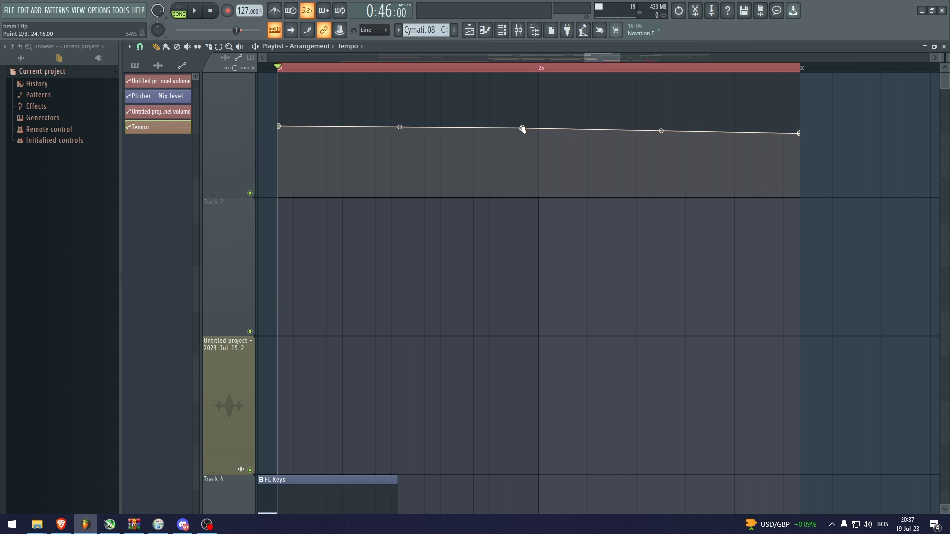
drag(523, 128, 541, 129)
right_click(539, 128)
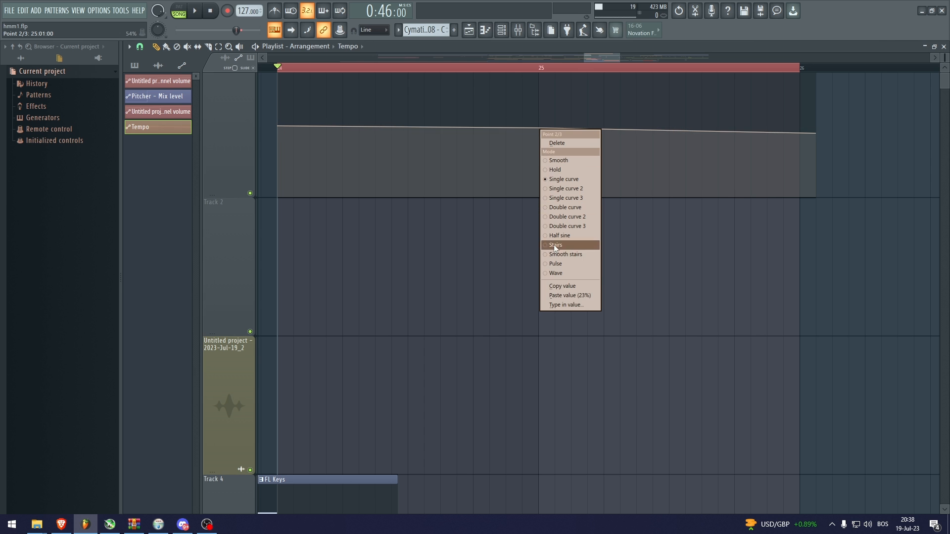
click(569, 294)
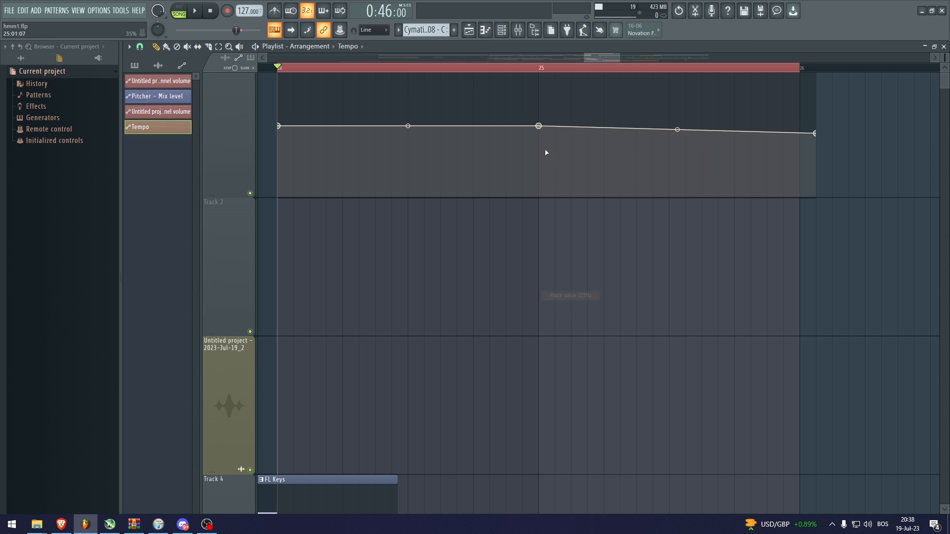
- Copy the value of the Tempo clip's last point and move that point back to bar 26
right_click(817, 133)
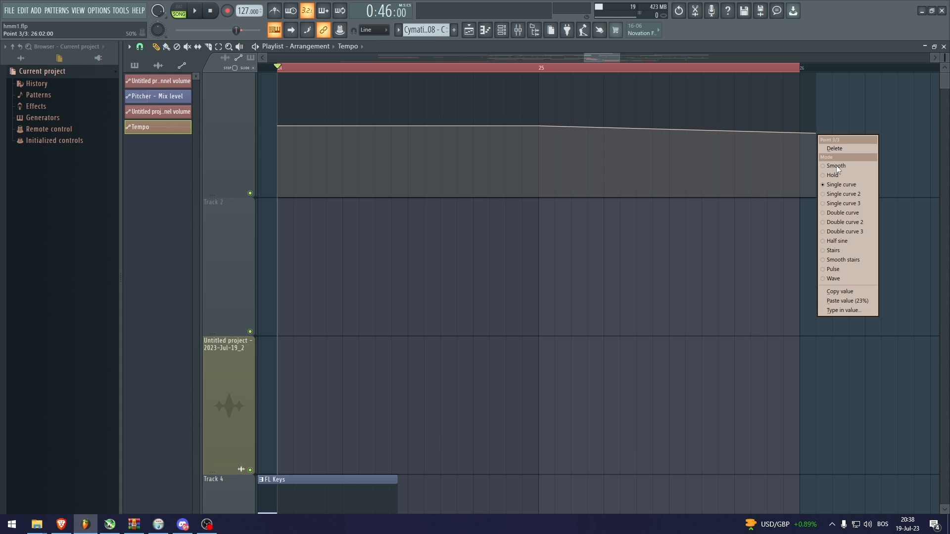
click(853, 292)
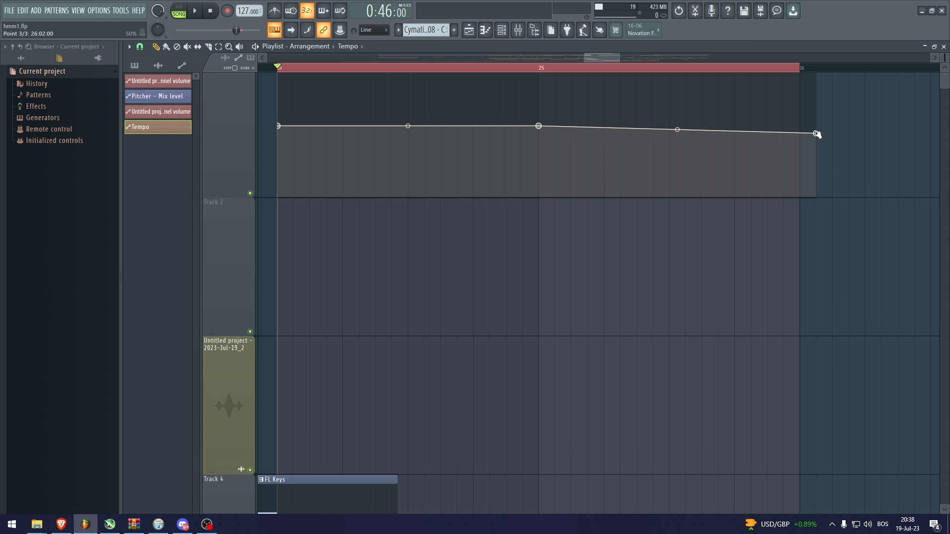
drag(815, 134, 807, 134)
- Add a second point at bar 25 below the existing one and paste the copied value into it and the last point
right_click(558, 126)
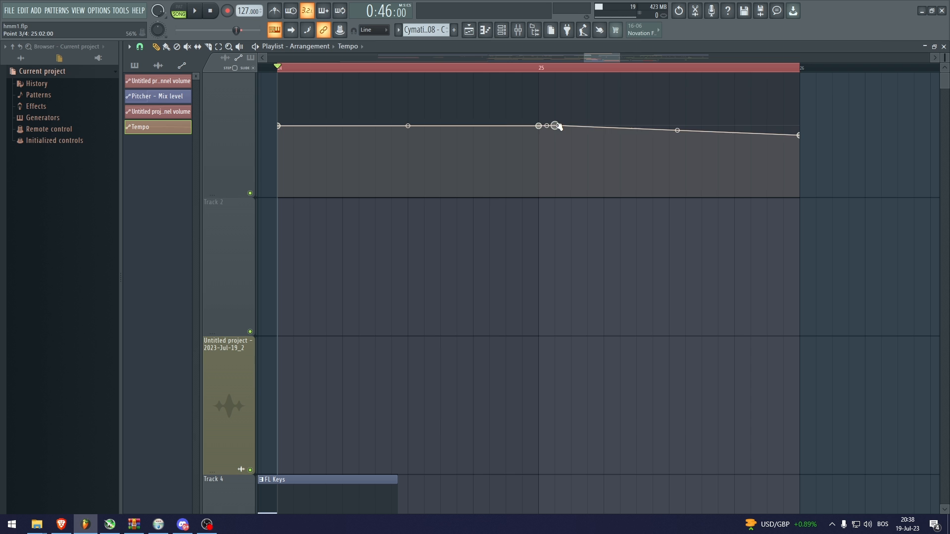
mouse_move(556, 126)
mouse_down()
mouse_move(554, 139)
mouse_move(542, 137)
mouse_up()
right_click(541, 139)
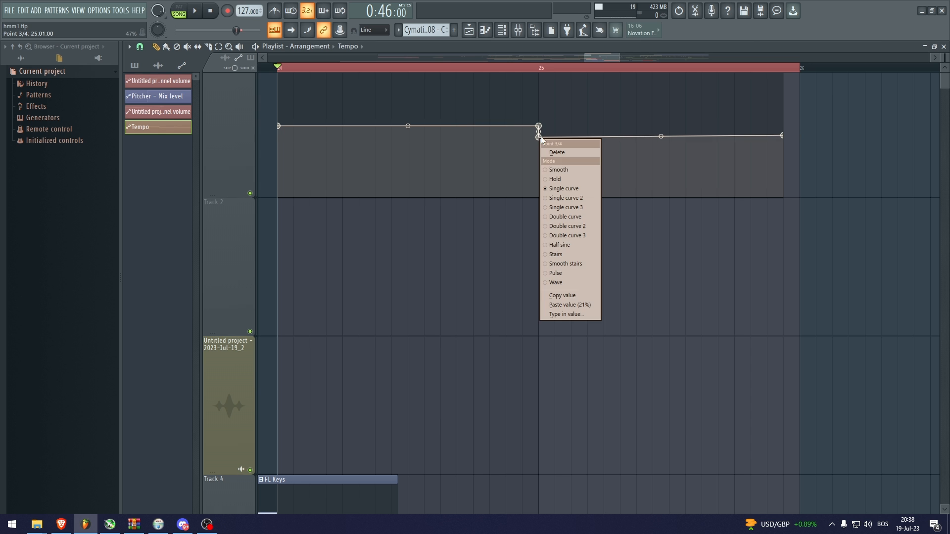
click(573, 297)
right_click(784, 135)
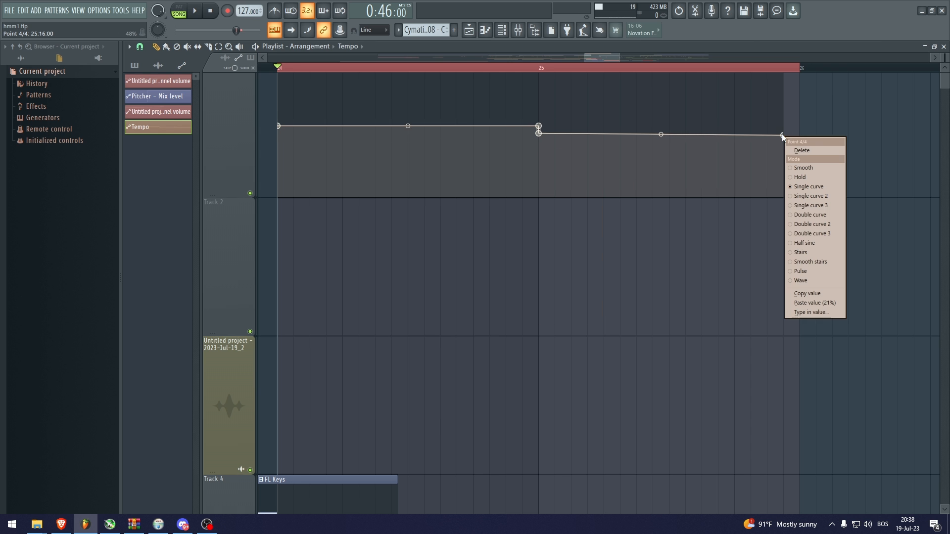
click(804, 309)
- Place the playhead shortly before the Tempo clip, between bars 23 and 24, and check the tempo change in the arrangement
scroll(792, 158, down, 5)
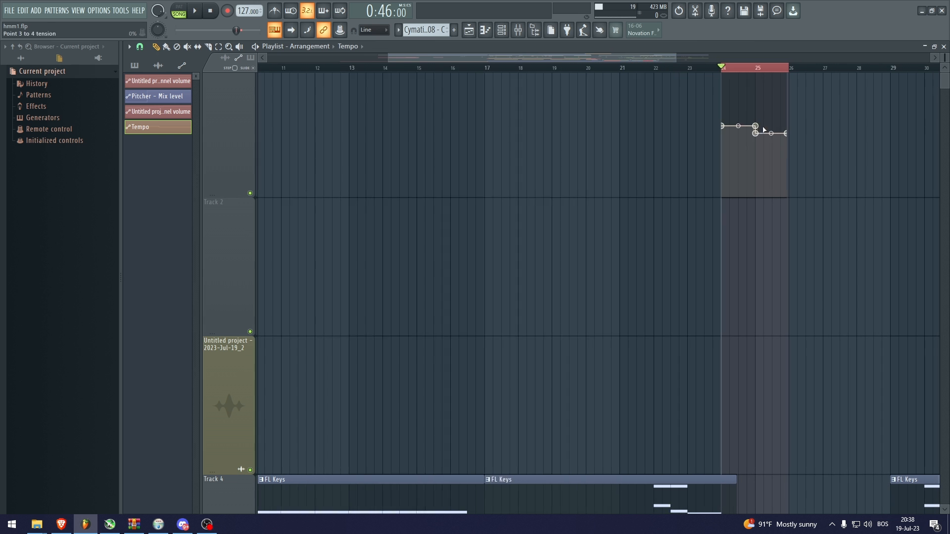
click(706, 68)
scroll(834, 138, down, 3)
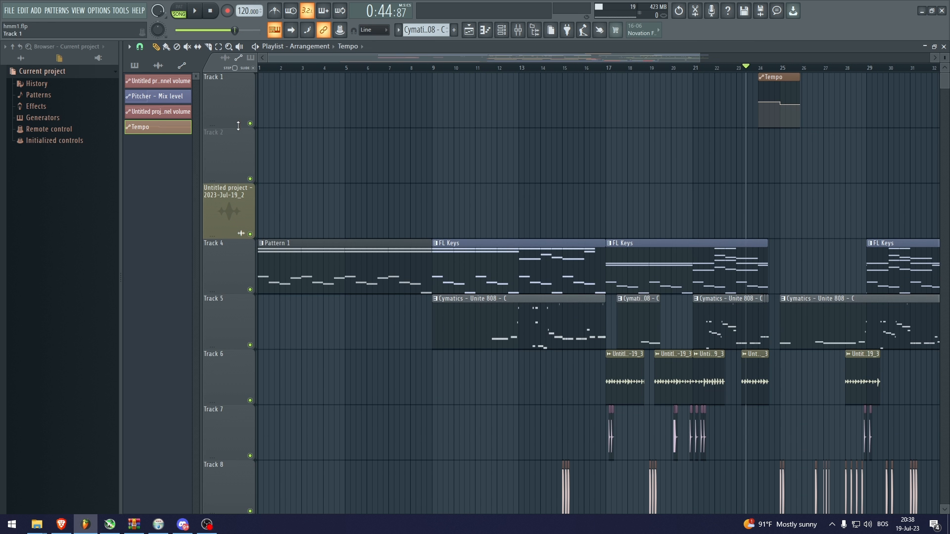
- Solo Track 1, play through the Tempo clip with the metronome and return the playhead between bars 22 and 23
right_click(250, 123)
key(ctrl+m)
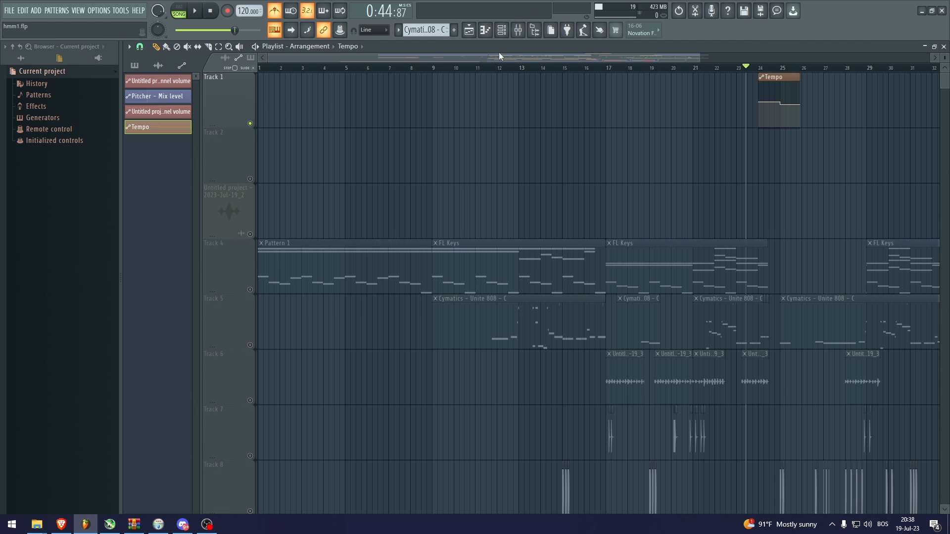
key(space)
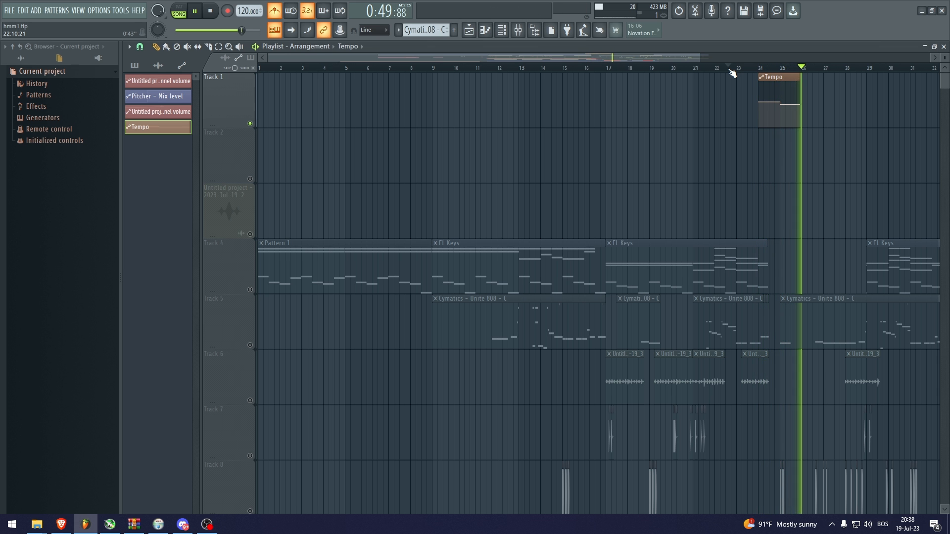
click(728, 68)
key(space)
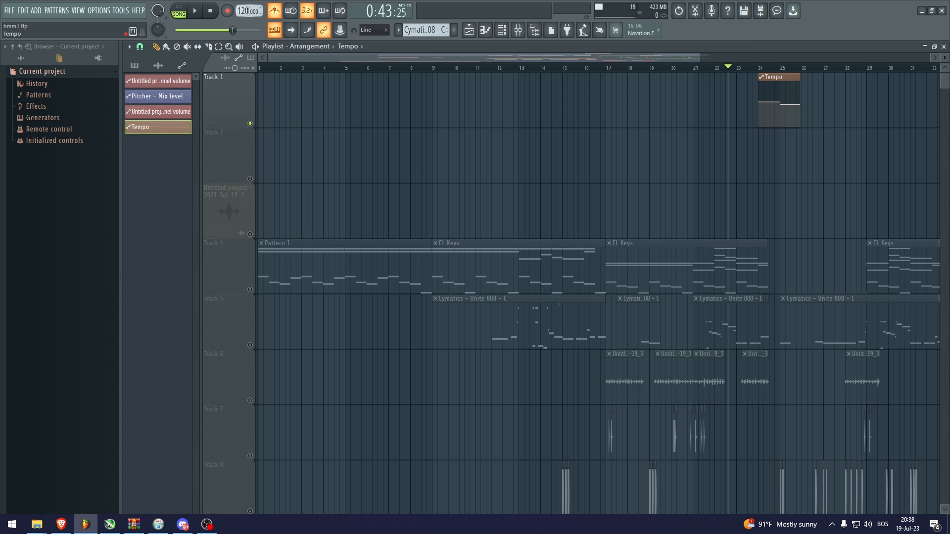
- Set the project tempo to 110 BPM and copy its value
scroll(249, 11, down, 9)
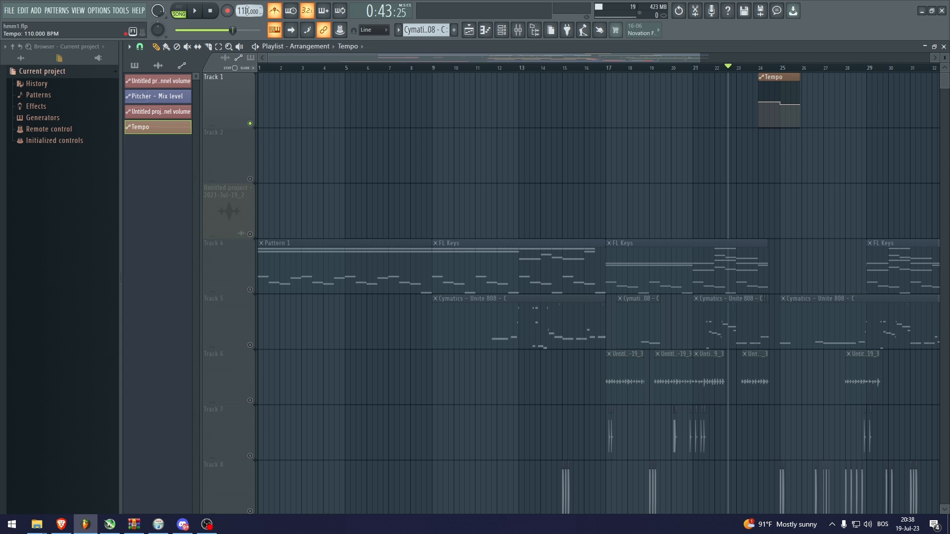
right_click(248, 11)
click(280, 102)
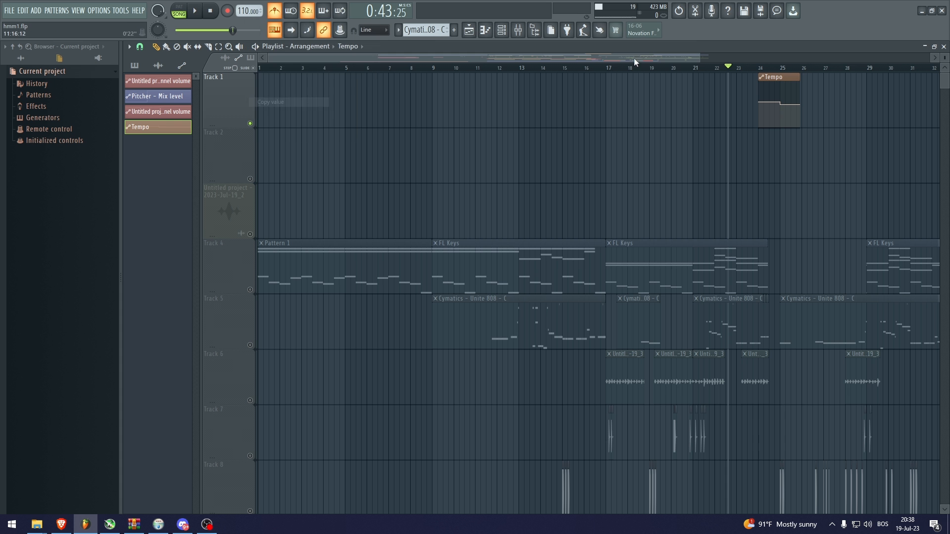
- Paste the copied tempo value into the Tempo clip's lower point at bar 25 and into its last point
scroll(818, 113, up, 5)
right_click(684, 104)
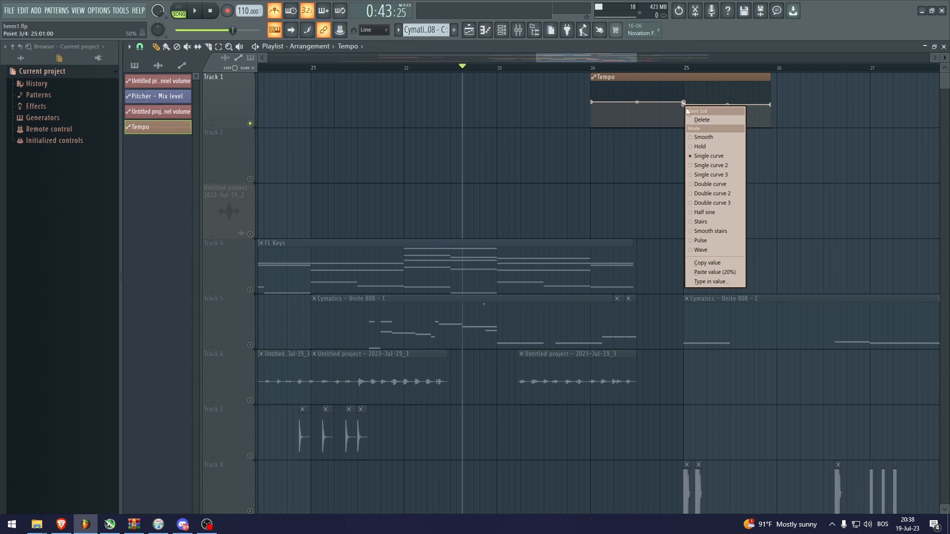
click(711, 273)
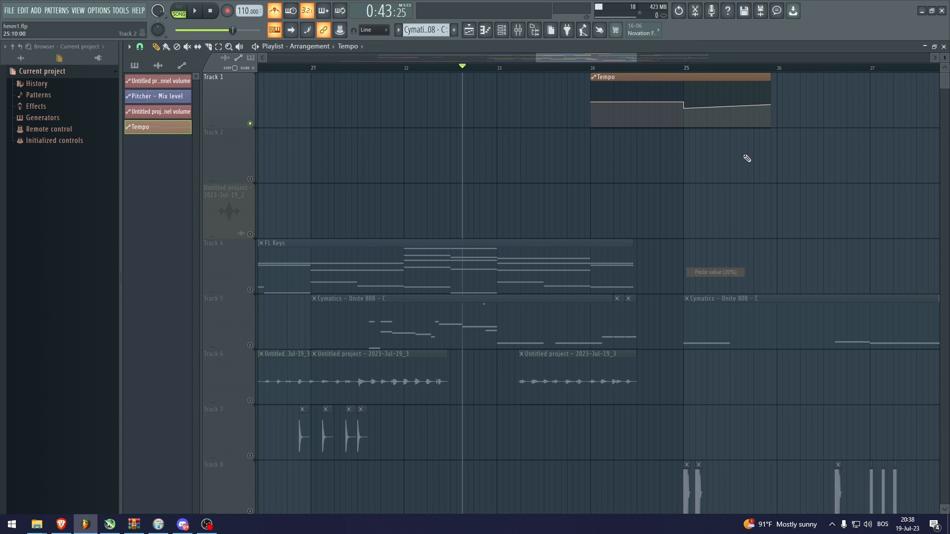
right_click(772, 105)
click(784, 272)
- Play through the Tempo clip to check the drop, stop playback and unsolo Track 1
key(space)
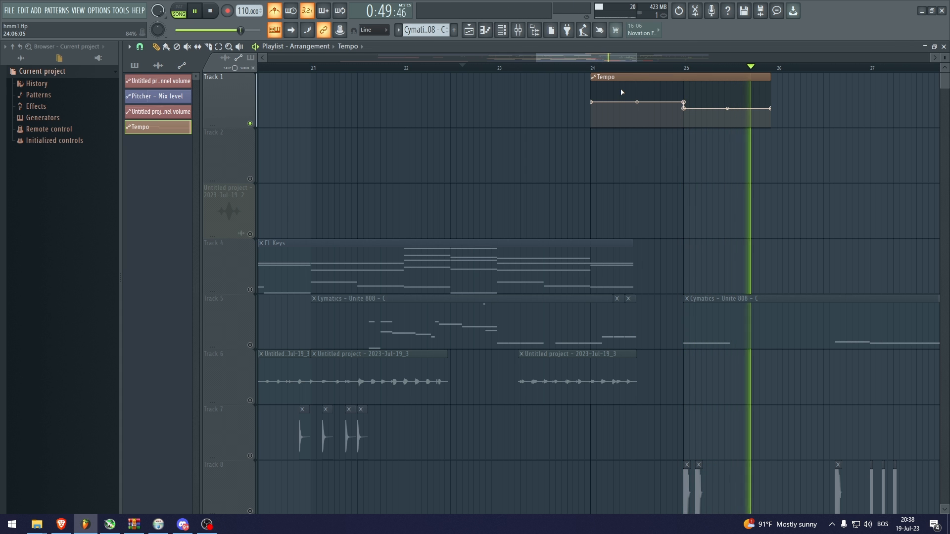
key(space)
right_click(250, 123)
right_click(251, 124)
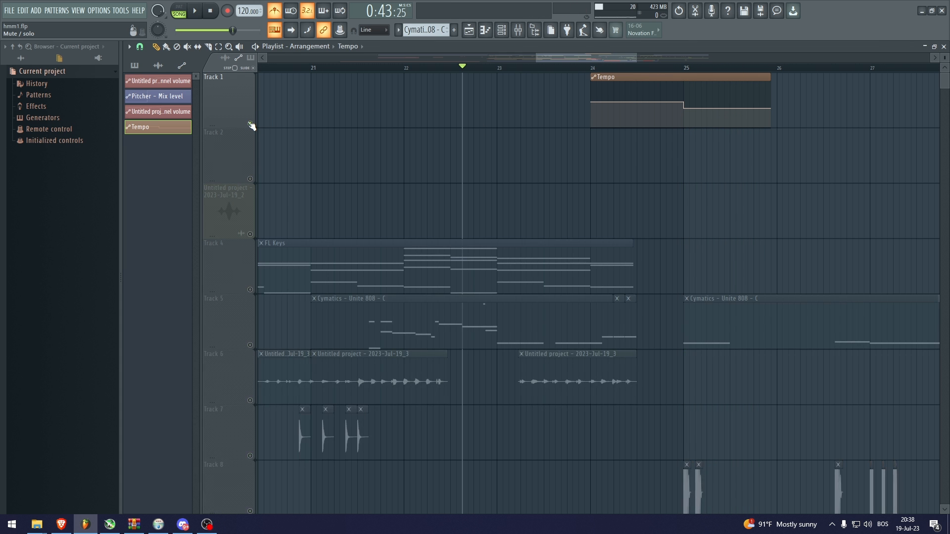
right_click(250, 123)
- Play the full arrangement from just before bar 23 through the tempo change and stop playback
scroll(619, 156, down, 4)
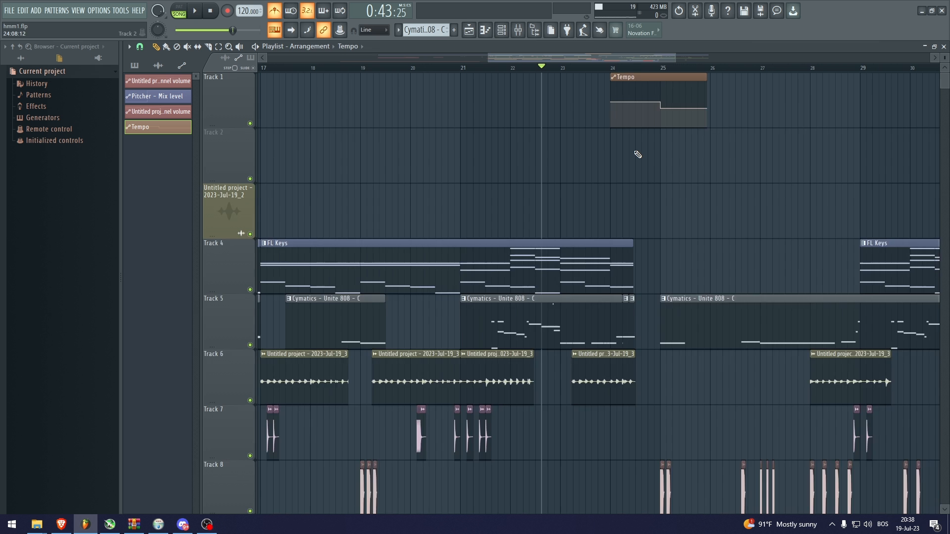
scroll(608, 157, down, 4)
scroll(605, 159, down, 4)
scroll(613, 173, up, 3)
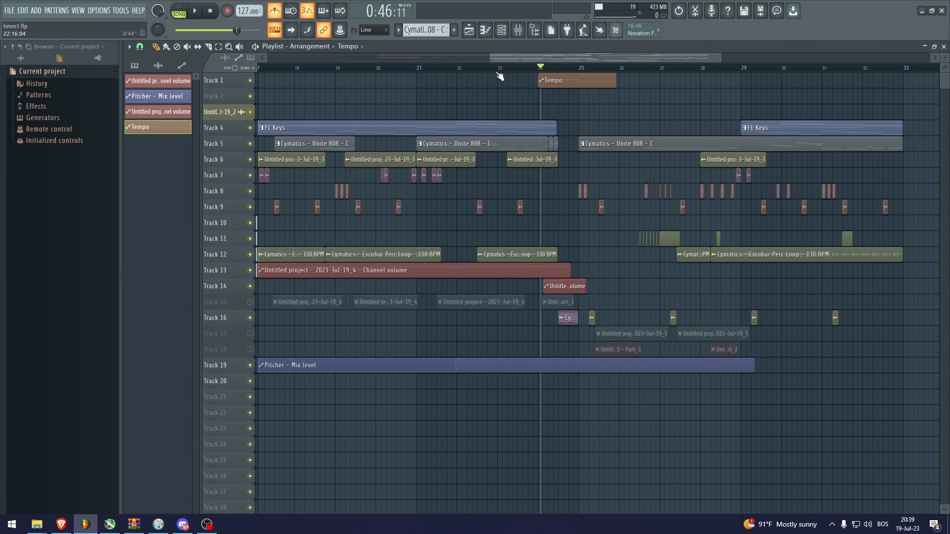
click(498, 70)
key(space)
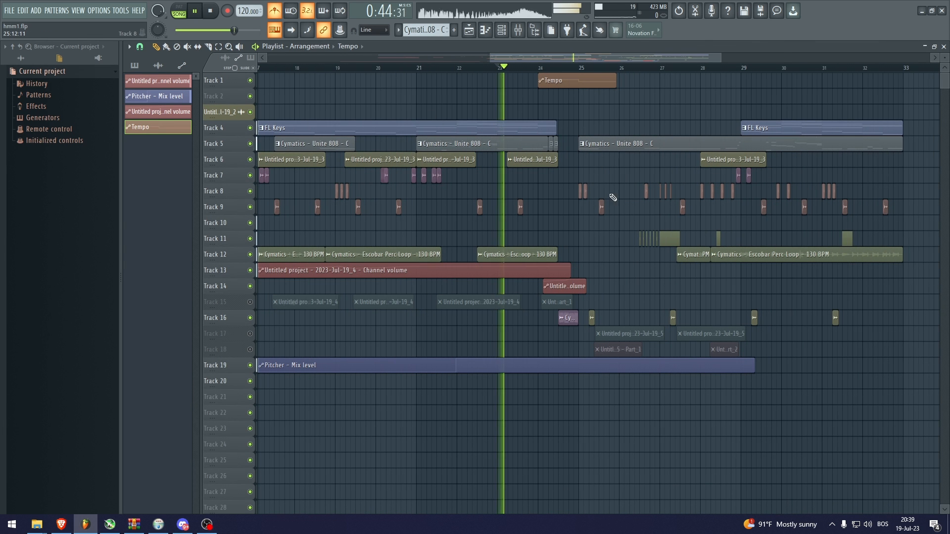
scroll(618, 238, up, 2)
scroll(618, 250, up, 4)
scroll(616, 249, up, 4)
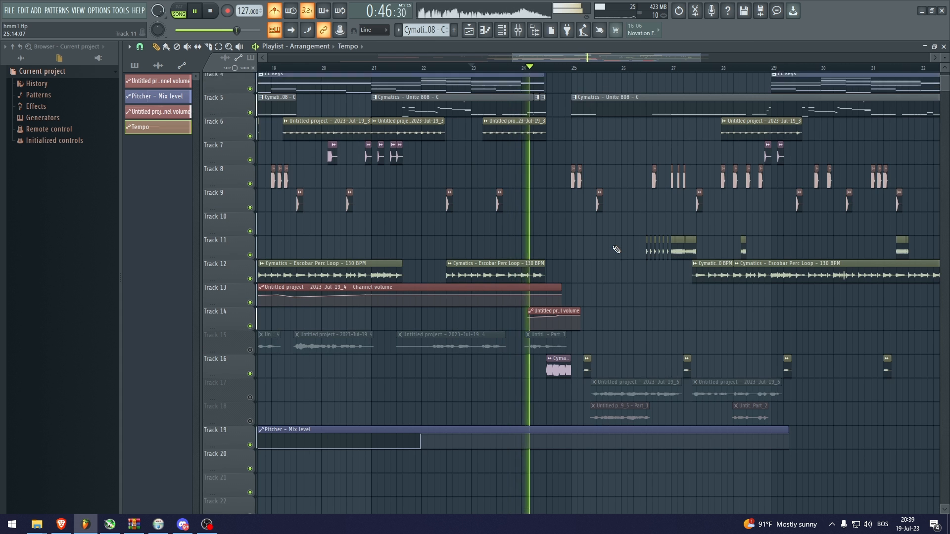
scroll(616, 253, down, 5)
scroll(540, 237, up, 5)
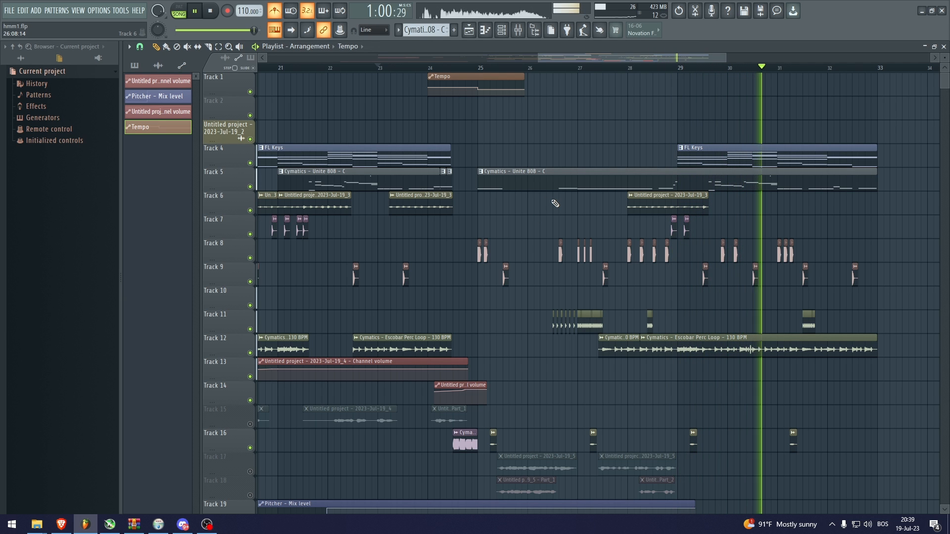
key(space)
- Try placing copies of the Escobar Perc Loop clip on Track 7 around bar 25, deleting each one
scroll(554, 204, up, 2)
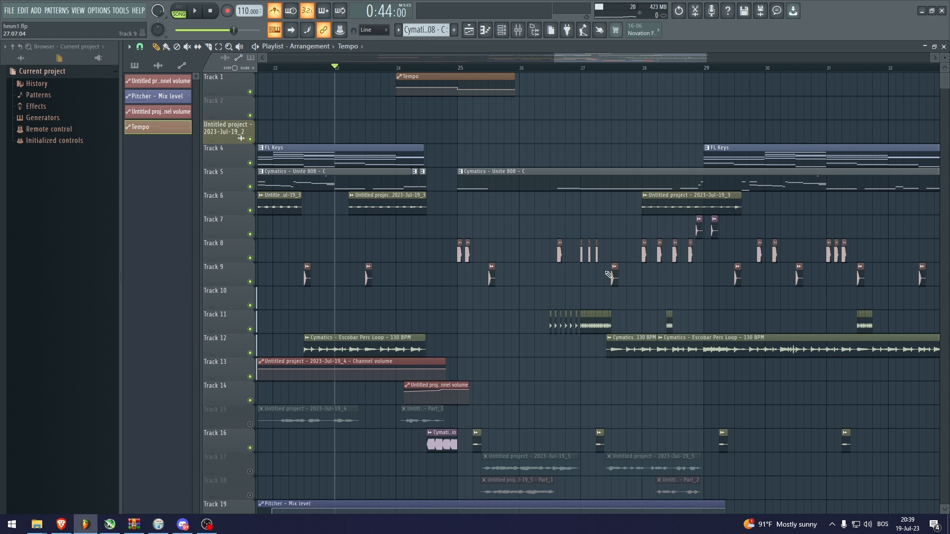
click(642, 354)
click(462, 229)
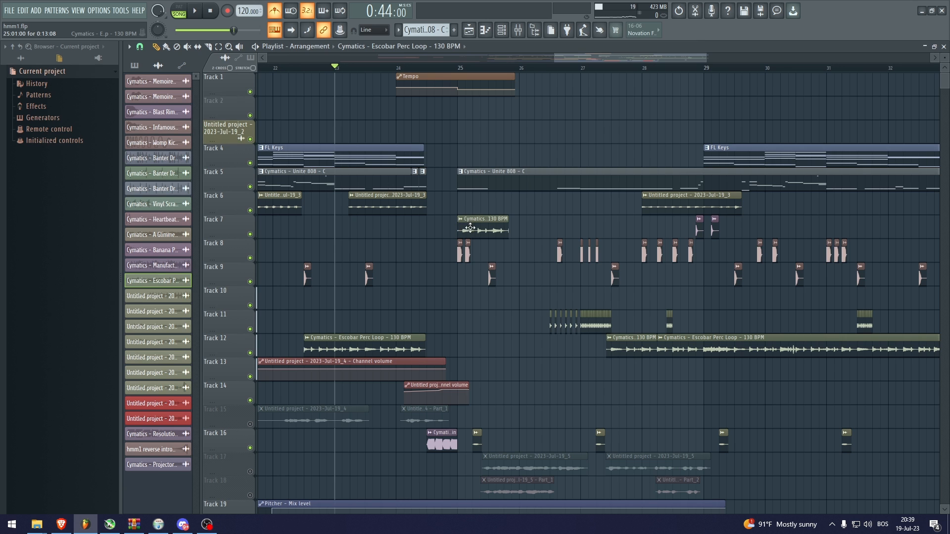
drag(456, 228, 377, 229)
drag(453, 228, 397, 230)
right_click(423, 231)
click(471, 232)
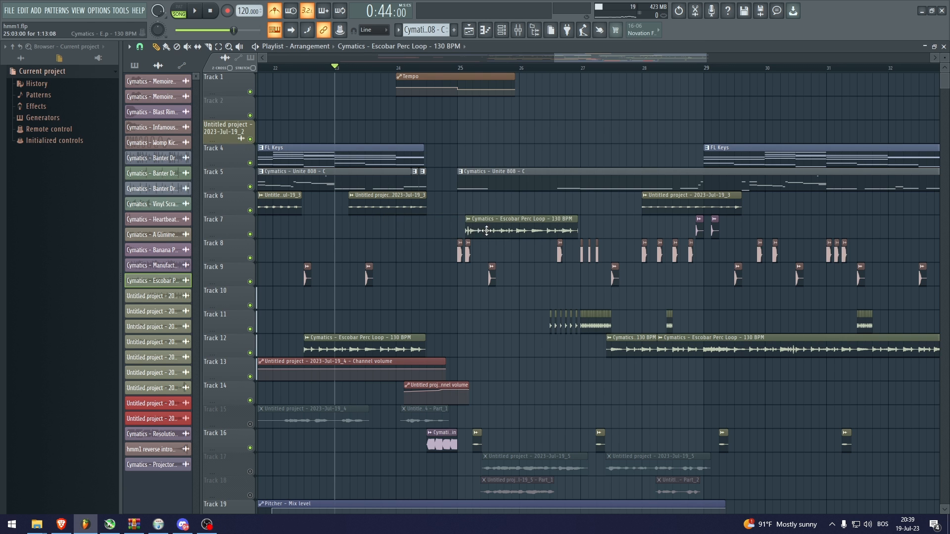
drag(523, 220, 516, 221)
right_click(520, 226)
- Open the channel settings of the Escobar Perc Loop and its time-stretching mode options
scroll(490, 361, down, 4)
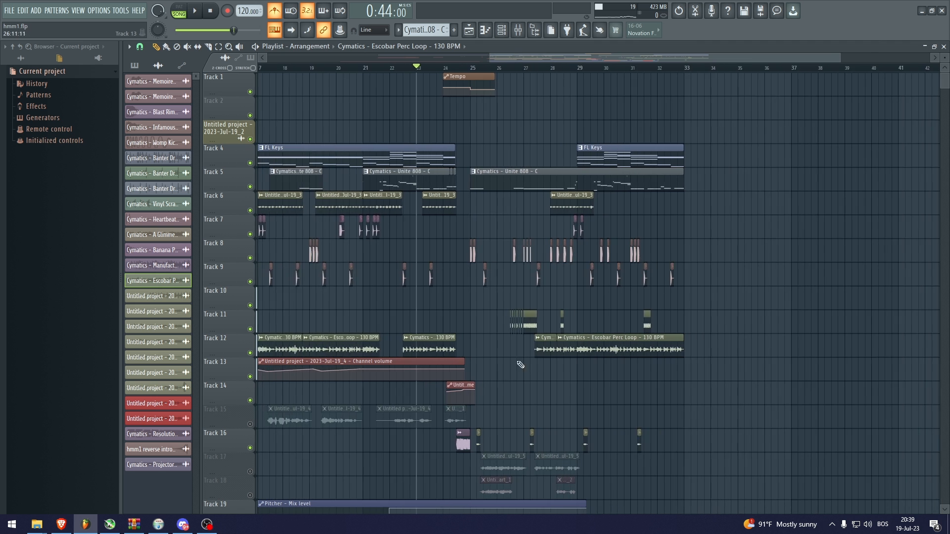
scroll(542, 354, up, 4)
double_click(542, 349)
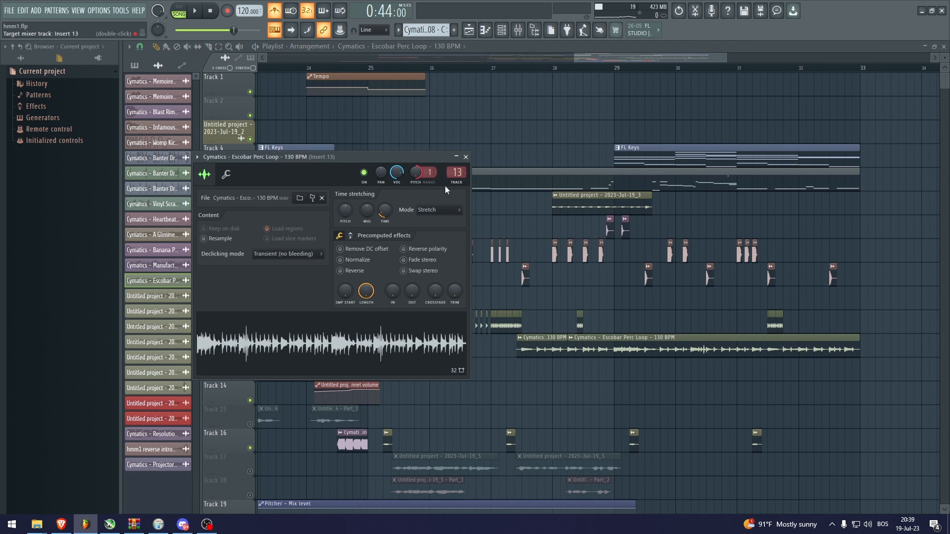
click(441, 209)
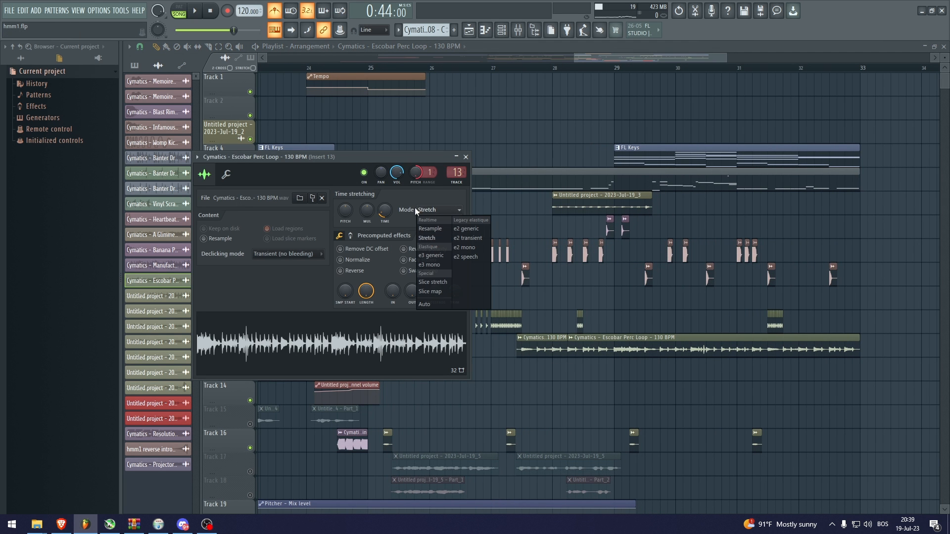